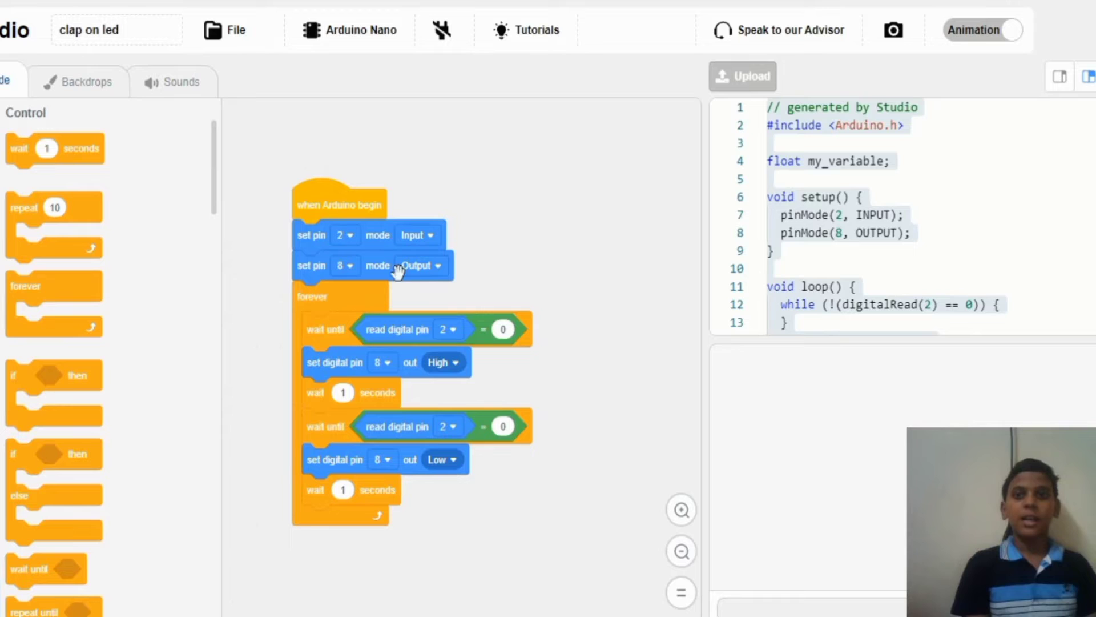
Step: Select Arduino Nano as the board, connect it on COM4, and return to the editor
click(338, 43)
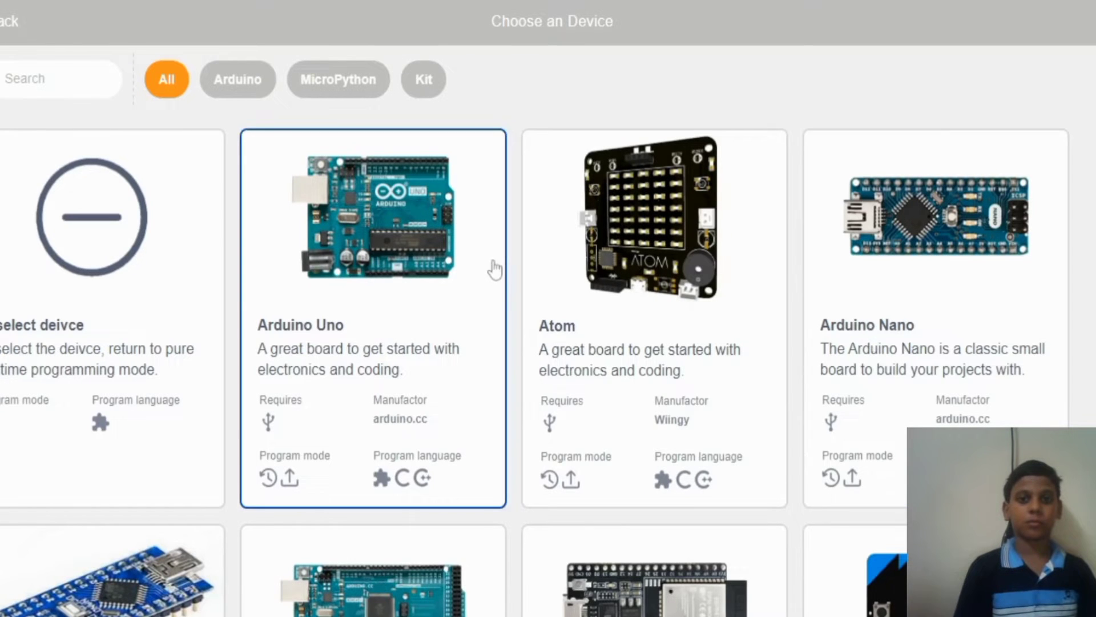
click(891, 326)
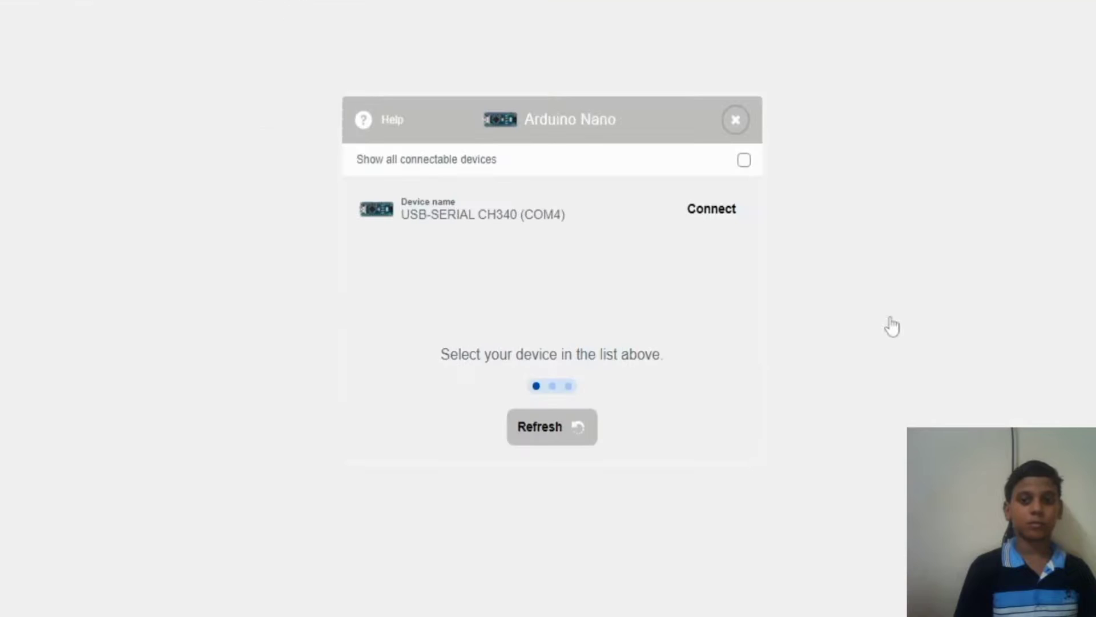
click(703, 216)
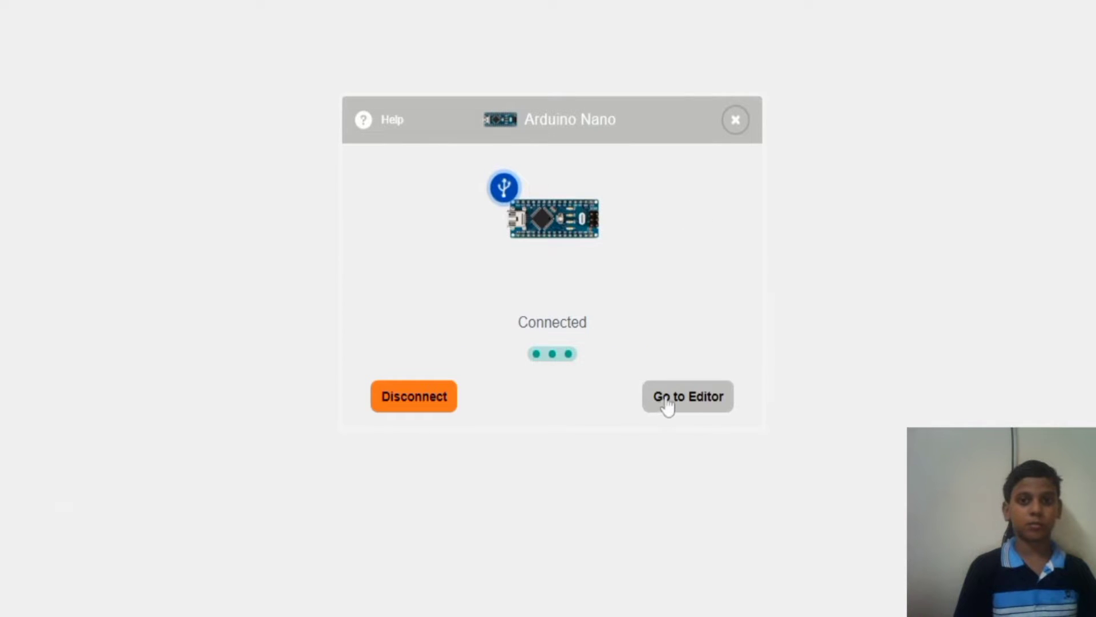
click(667, 404)
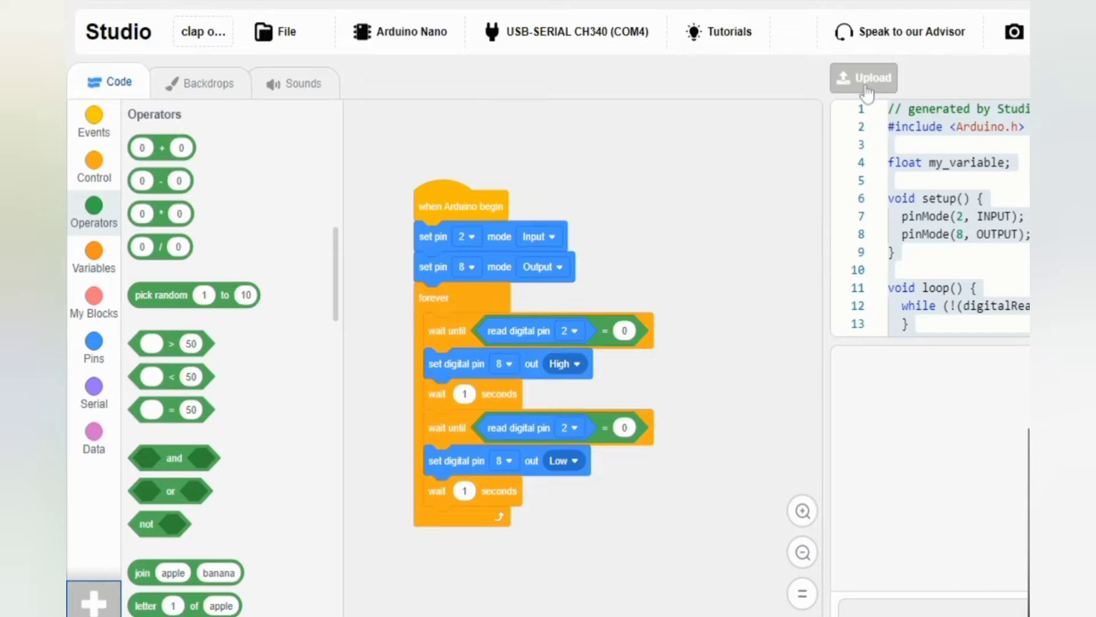
Step: Start uploading the clap-toggled LED program to the Arduino Nano
click(865, 82)
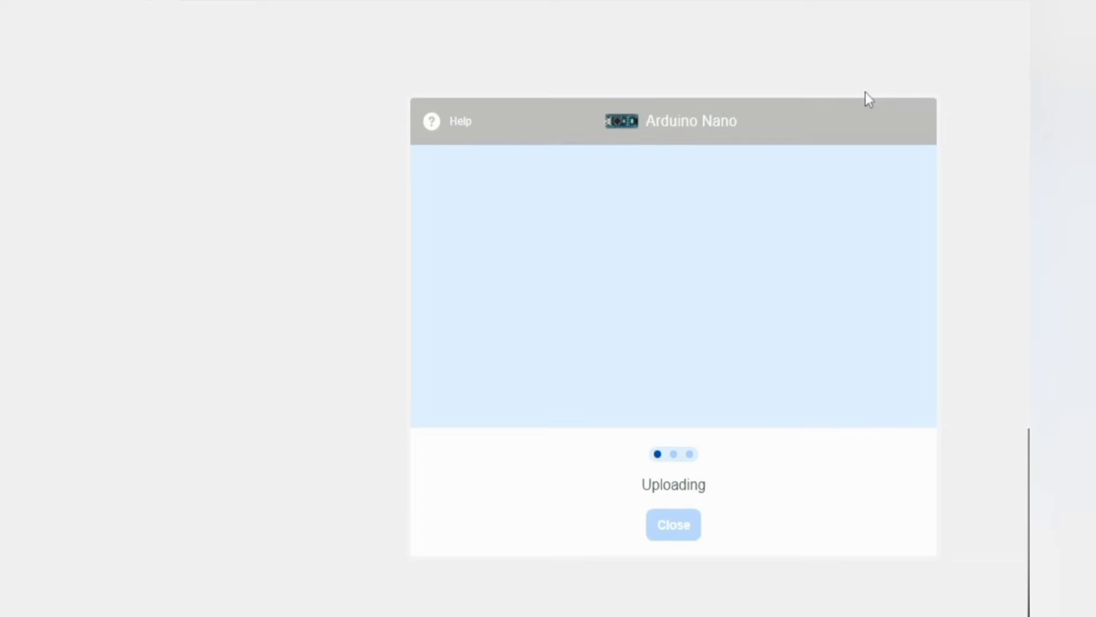